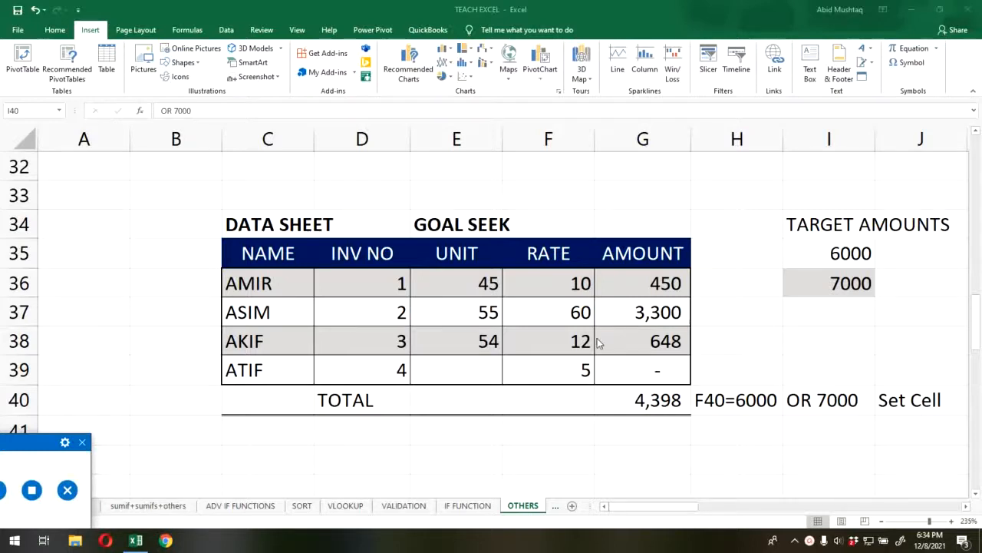
- Examine the total formula in G40, the target amounts, the table entries and row 39's empty unit, rate and amount formula
{"action": "left_click", "coordinate": [801, 343]}
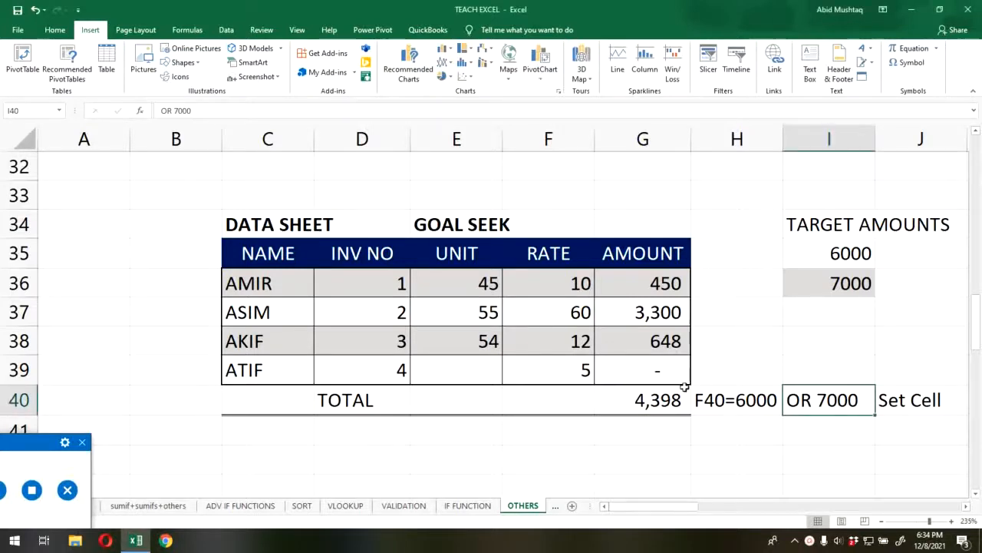
{"action": "left_click", "coordinate": [360, 405]}
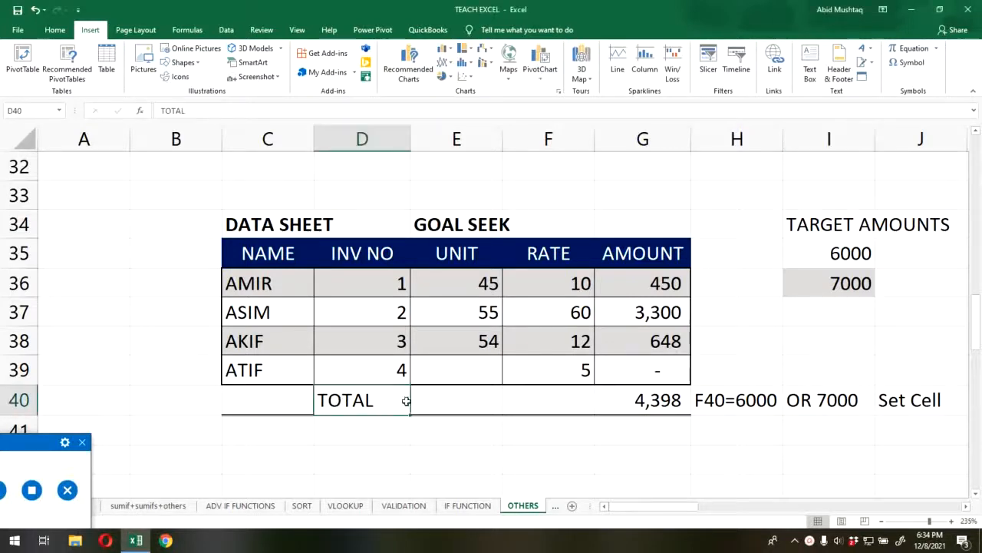
{"action": "left_click", "coordinate": [670, 406]}
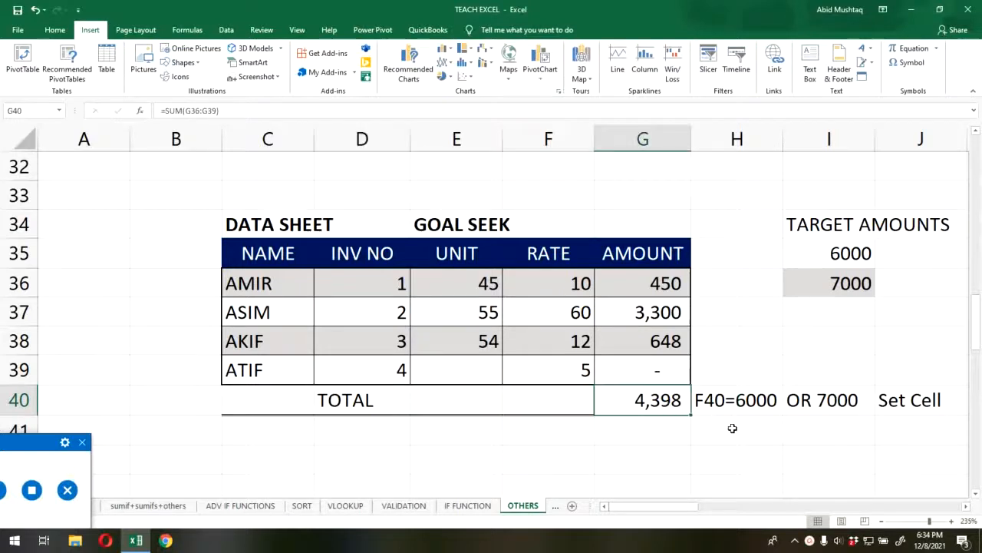
{"action": "left_click", "coordinate": [827, 290]}
{"action": "left_click", "coordinate": [668, 409]}
{"action": "left_click", "coordinate": [352, 291]}
{"action": "left_click", "coordinate": [462, 287]}
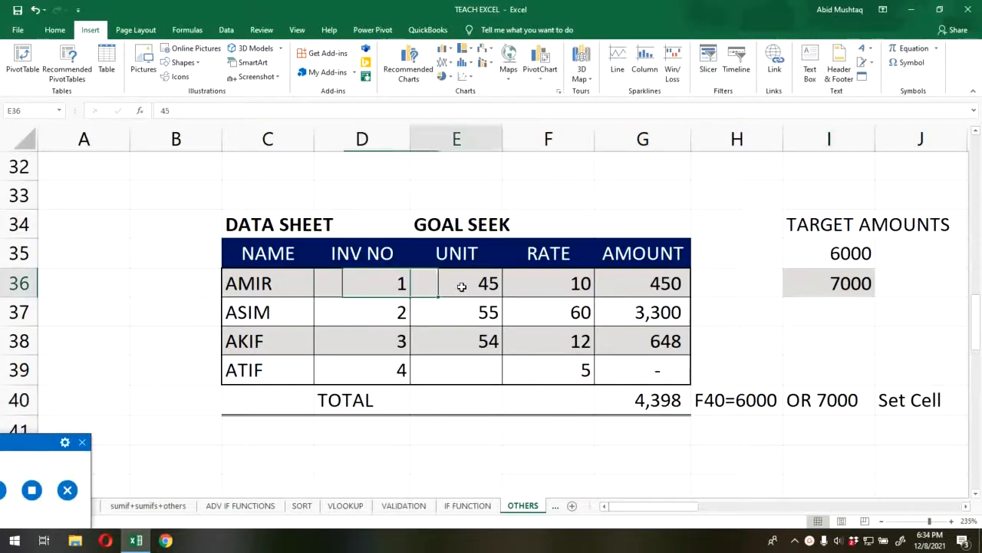
{"action": "left_click", "coordinate": [253, 292]}
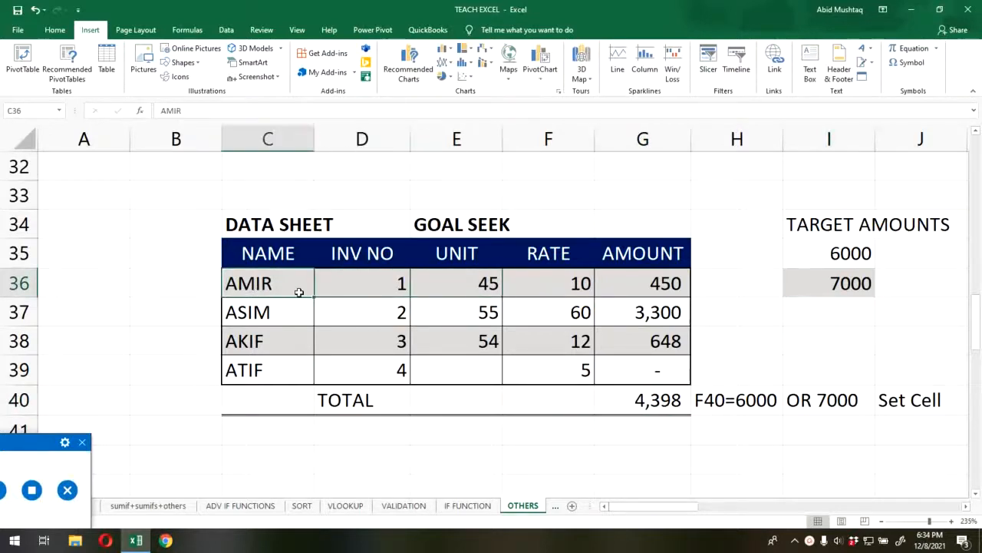
{"action": "left_click", "coordinate": [273, 309]}
{"action": "left_click", "coordinate": [271, 338]}
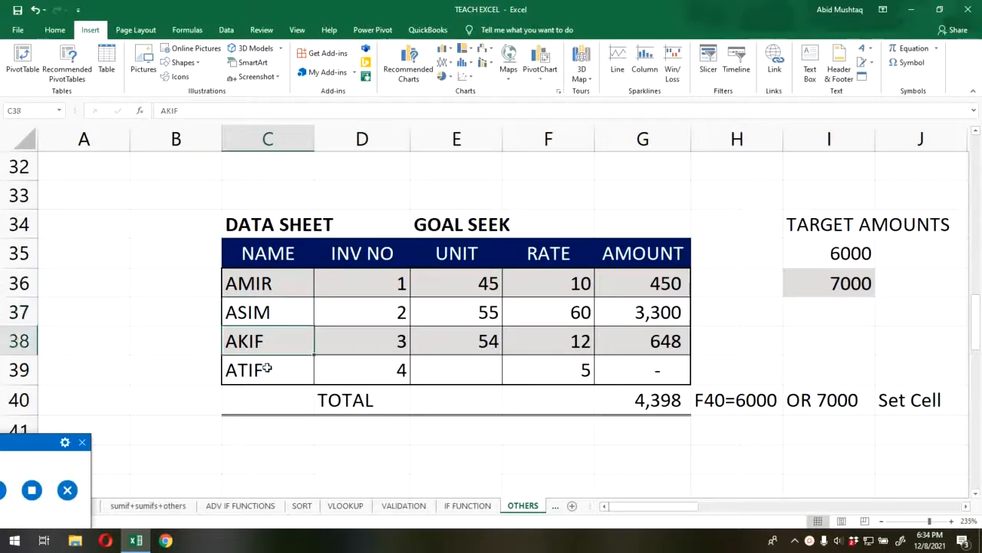
{"action": "left_click", "coordinate": [272, 370]}
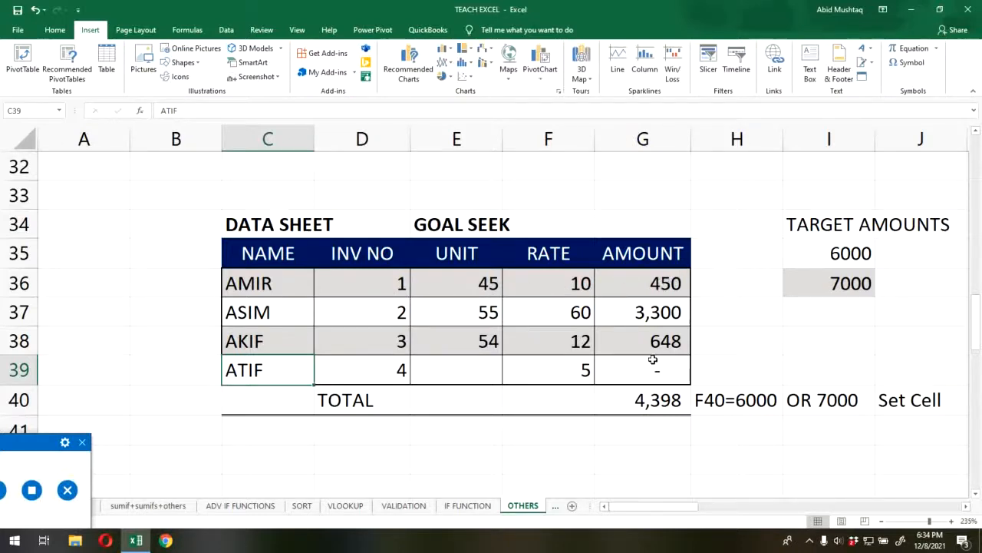
{"action": "left_click", "coordinate": [660, 402]}
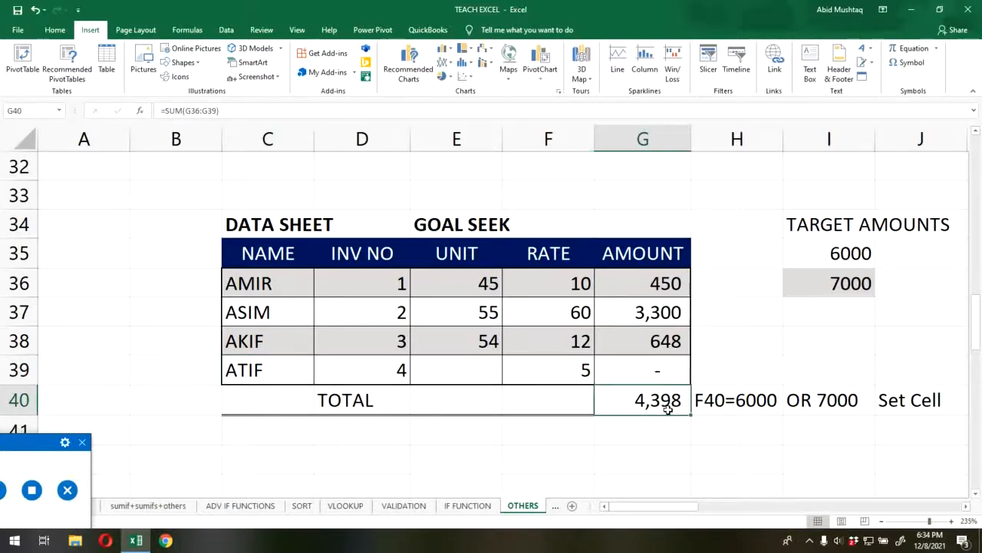
{"action": "left_click", "coordinate": [477, 376]}
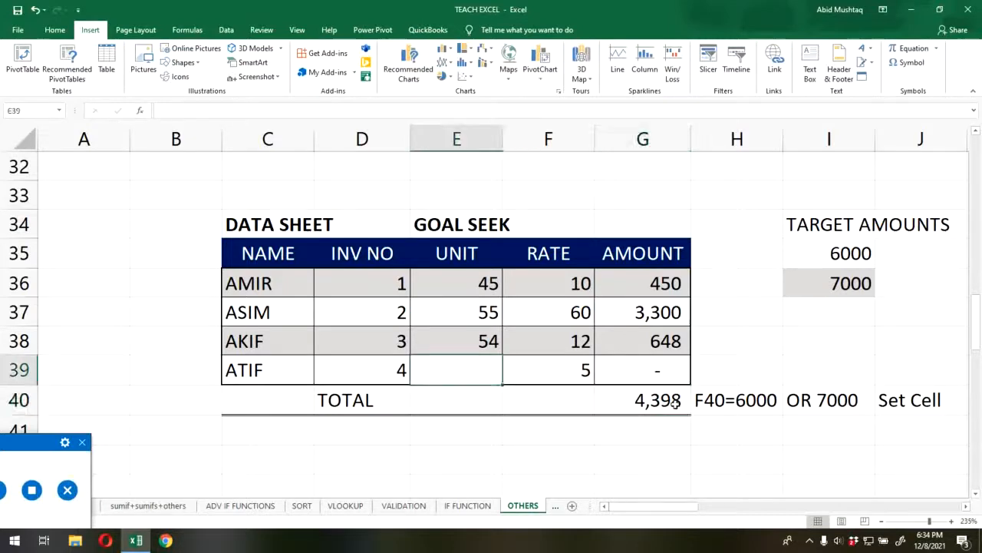
{"action": "left_click", "coordinate": [566, 369]}
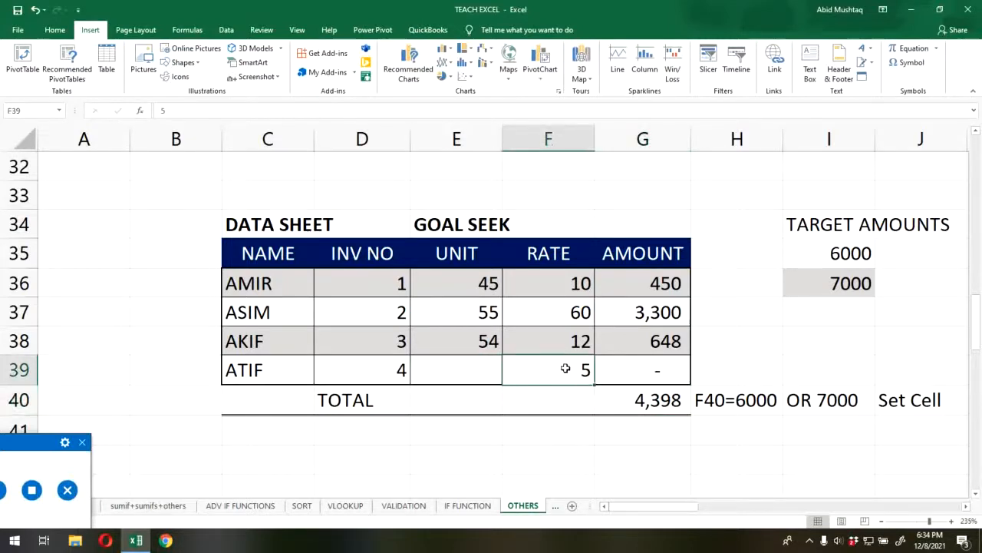
{"action": "left_click", "coordinate": [654, 366]}
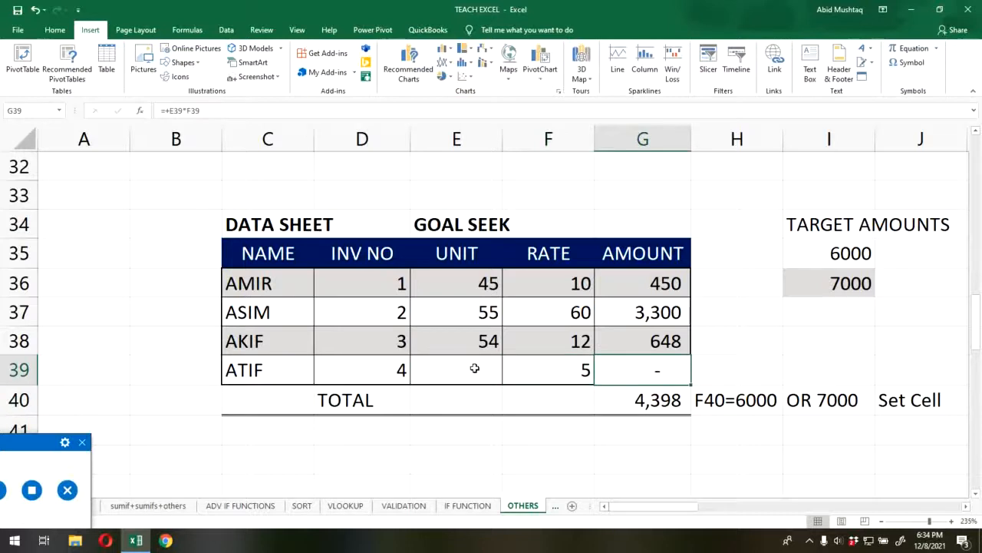
{"action": "left_click", "coordinate": [474, 369]}
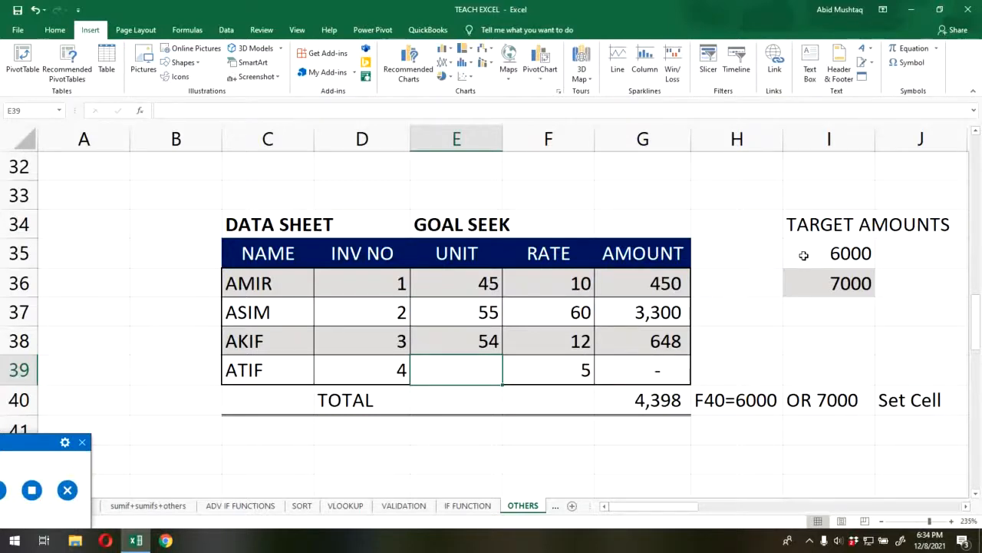
- Start a Goal Seek with total cell G40 as the set cell and 6000 as the target value
{"action": "left_click", "coordinate": [661, 396]}
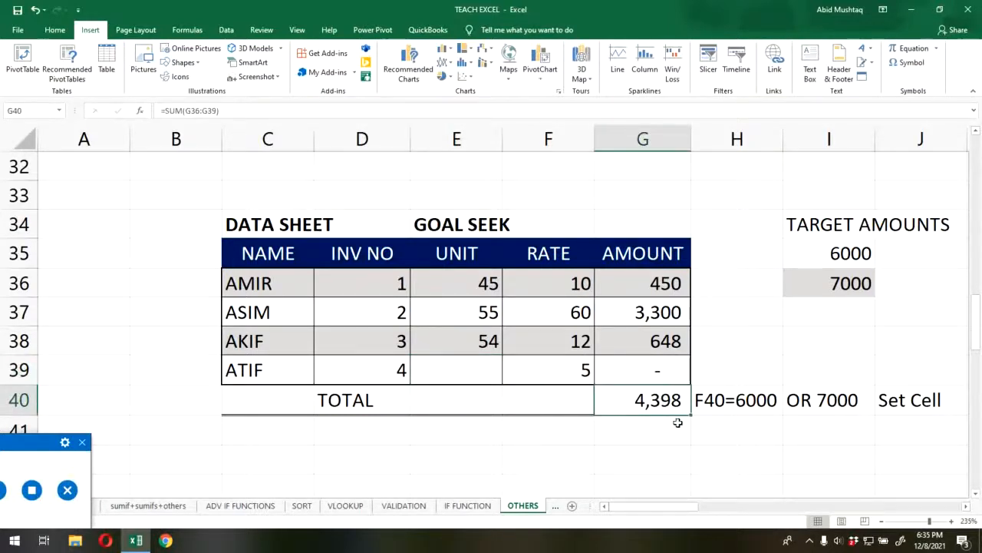
{"action": "left_click", "coordinate": [227, 30]}
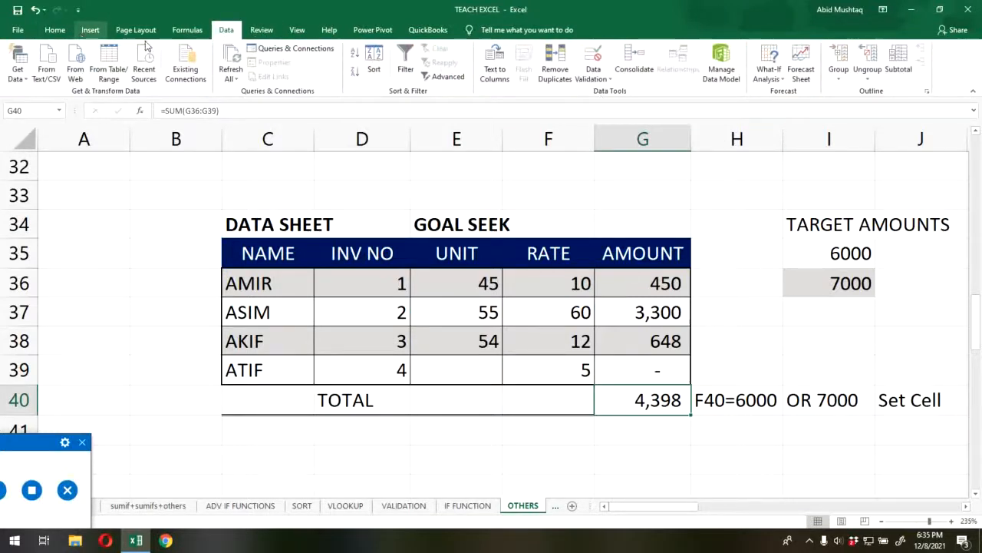
{"action": "left_click", "coordinate": [770, 76]}
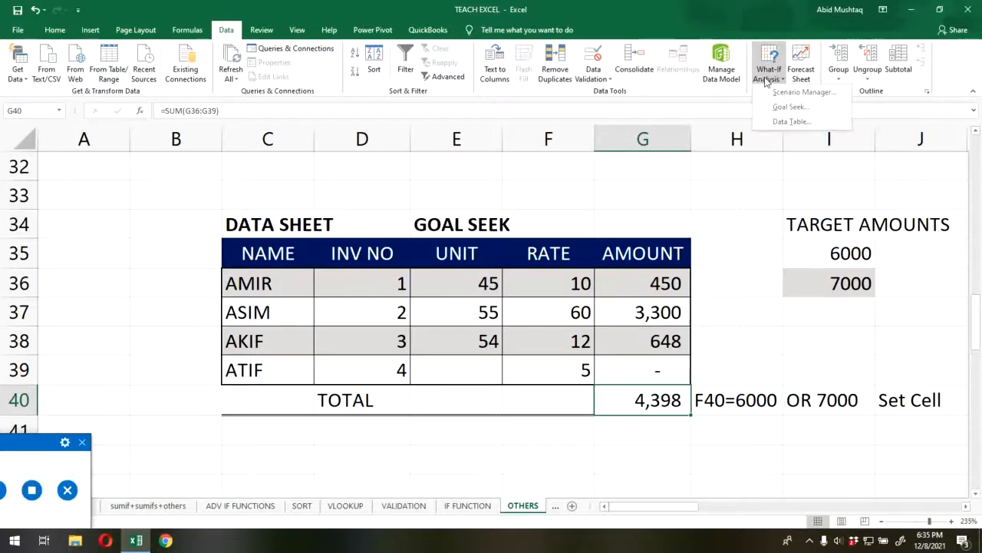
{"action": "left_click", "coordinate": [798, 108]}
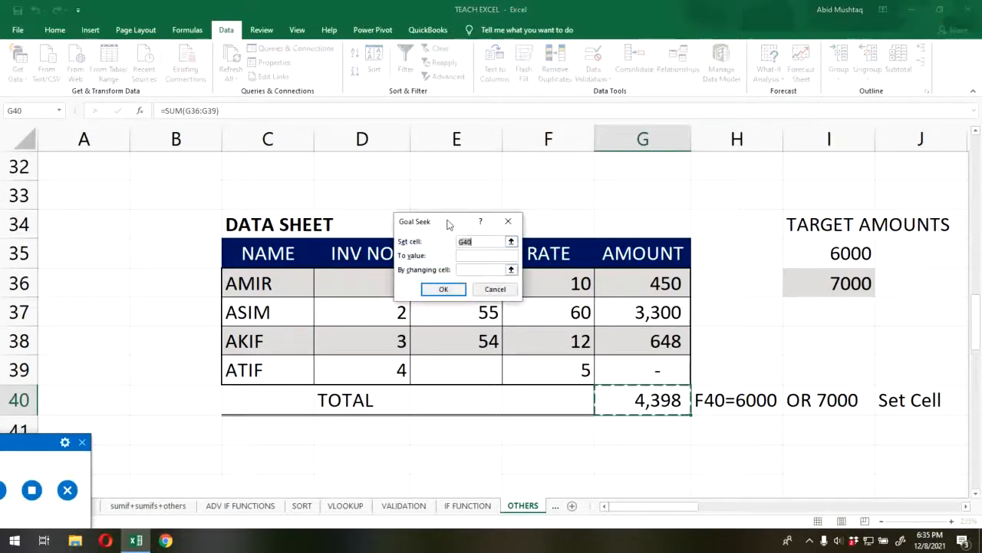
{"action": "left_click_drag", "start_coordinate": [449, 224], "coordinate": [415, 169]}
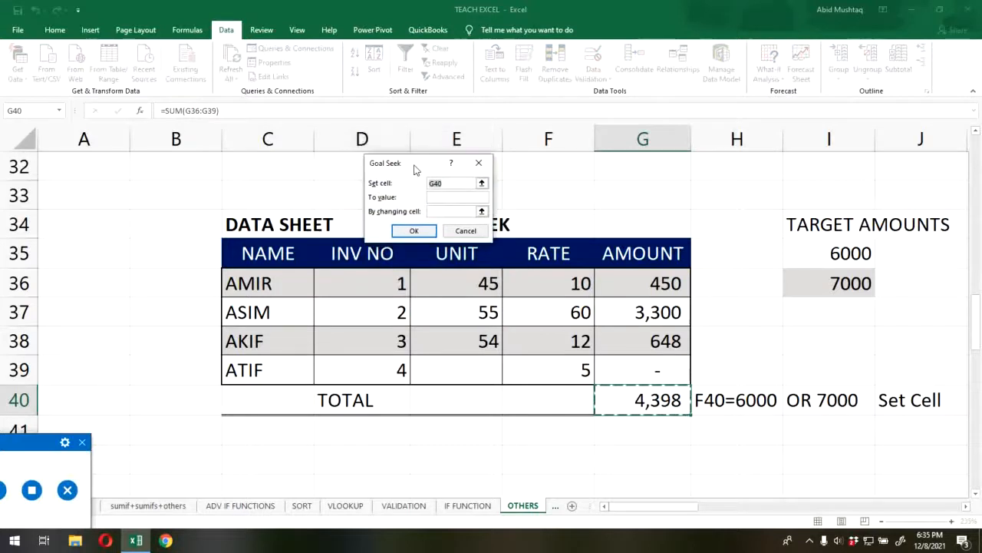
{"action": "left_click", "coordinate": [636, 399]}
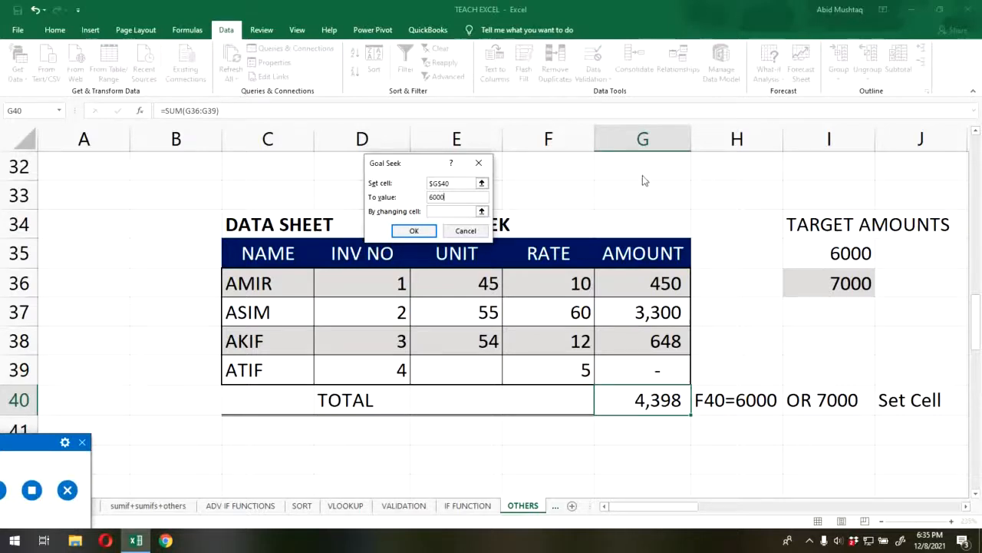
- Run the Goal Seek with the empty unit cell E39 as the changing cell, and discard its solution
{"action": "left_click", "coordinate": [482, 212]}
{"action": "left_click", "coordinate": [455, 374]}
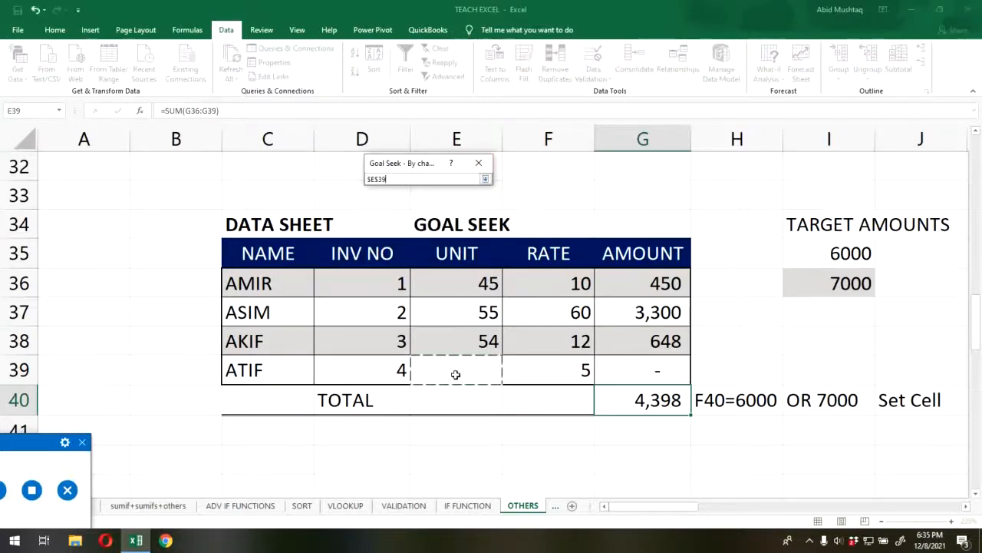
{"action": "left_click", "coordinate": [485, 179]}
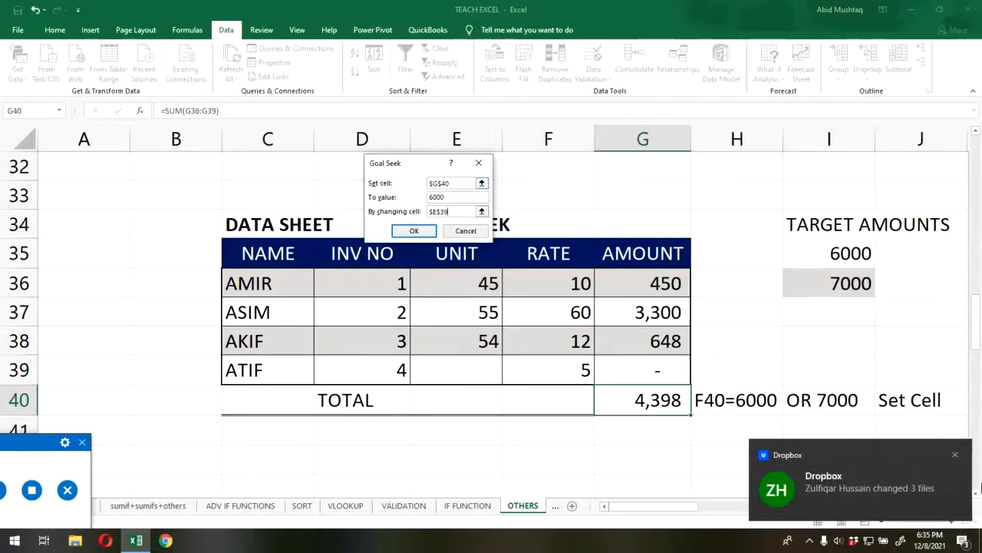
{"action": "left_click", "coordinate": [955, 455]}
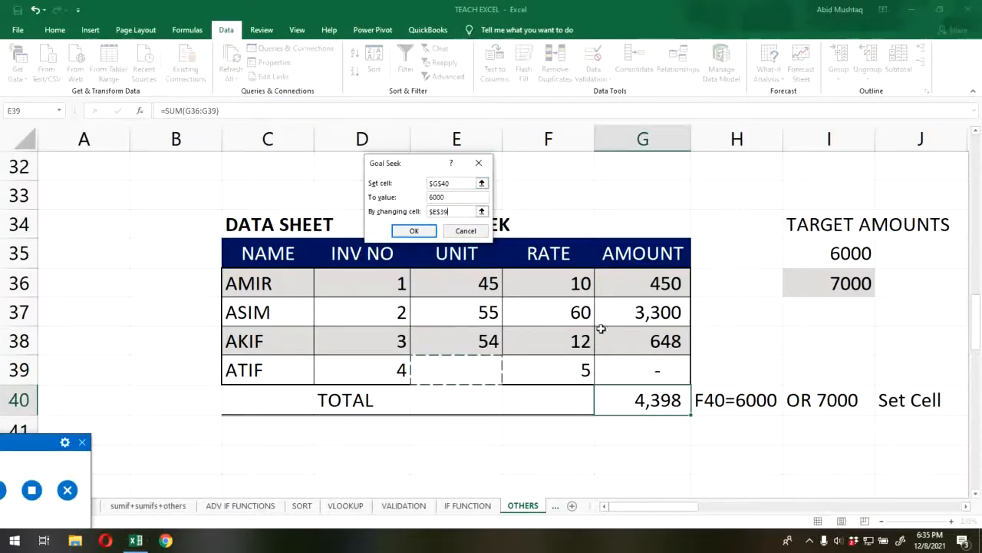
{"action": "left_click", "coordinate": [414, 231]}
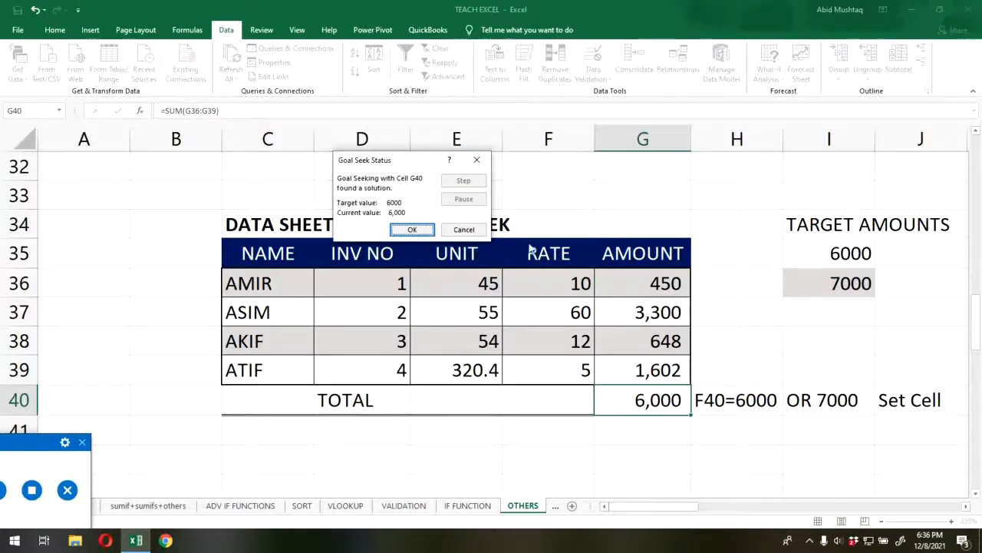
{"action": "left_click_drag", "start_coordinate": [416, 161], "coordinate": [236, 128]}
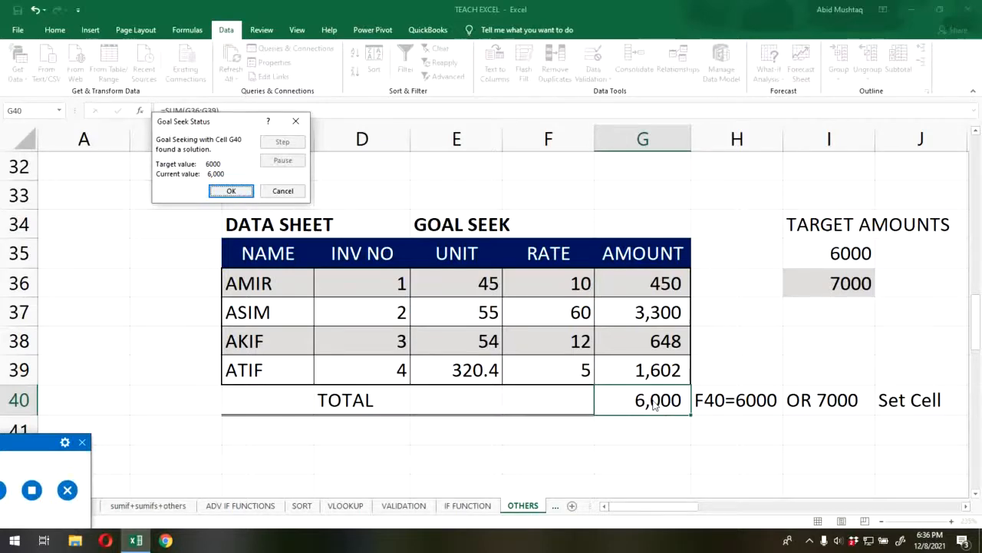
{"action": "left_click", "coordinate": [296, 122]}
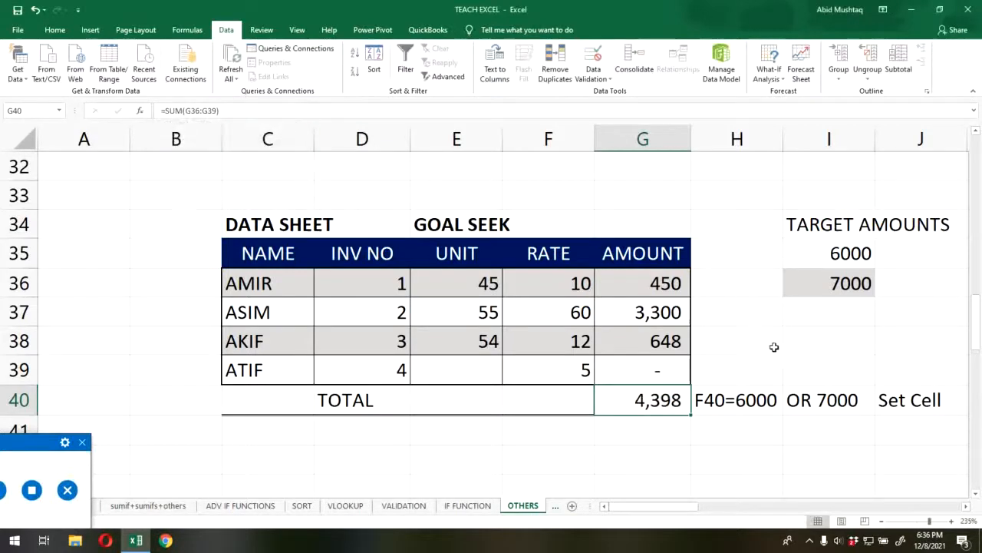
- Start a new Goal Seek with total cell G40 as the set cell and 7000 as the target value
{"action": "left_click", "coordinate": [802, 282]}
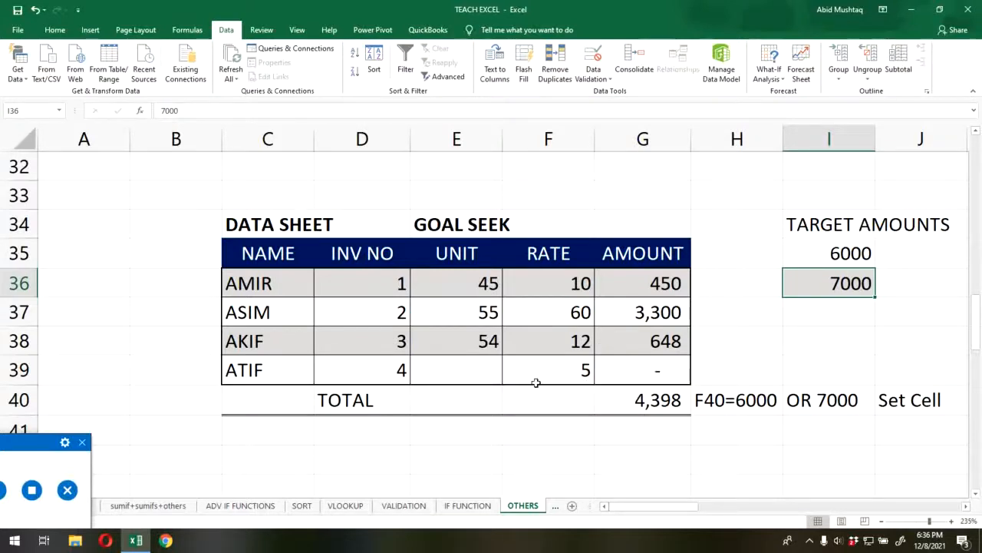
{"action": "left_click", "coordinate": [188, 30]}
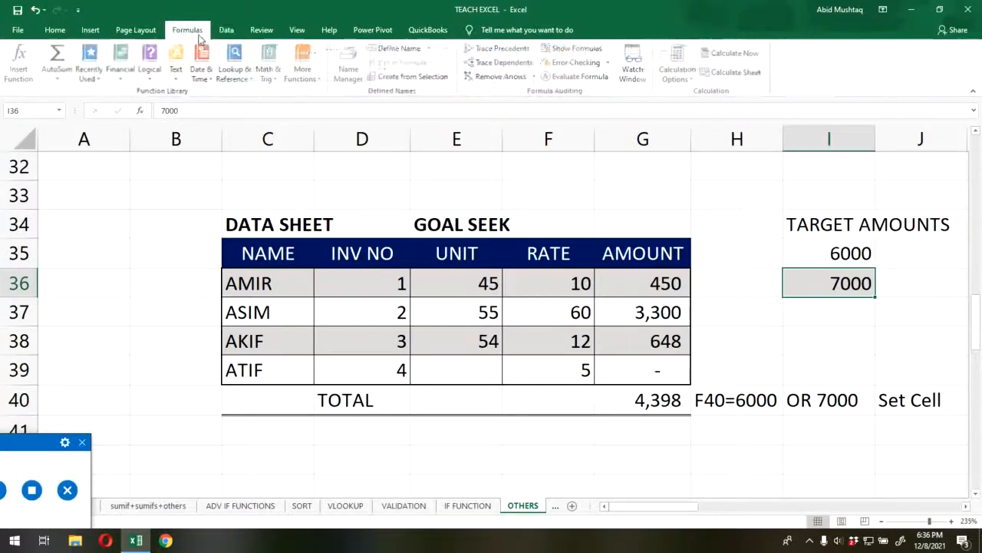
{"action": "left_click", "coordinate": [235, 32]}
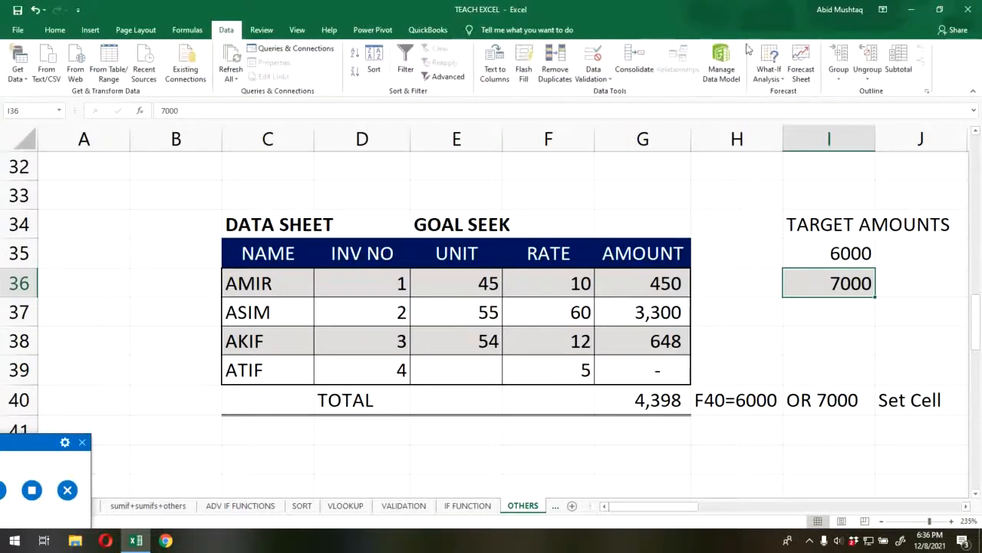
{"action": "left_click", "coordinate": [776, 72]}
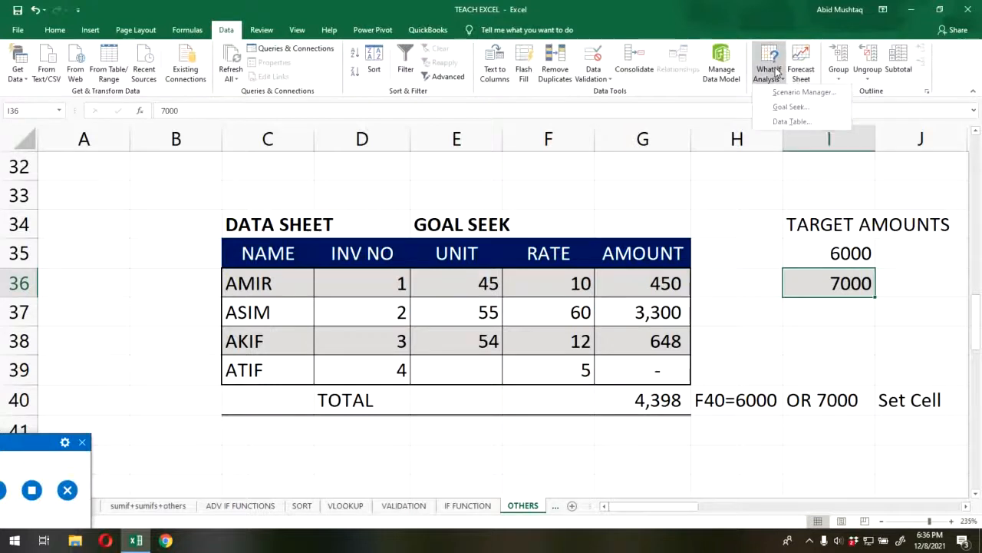
{"action": "left_click", "coordinate": [794, 108]}
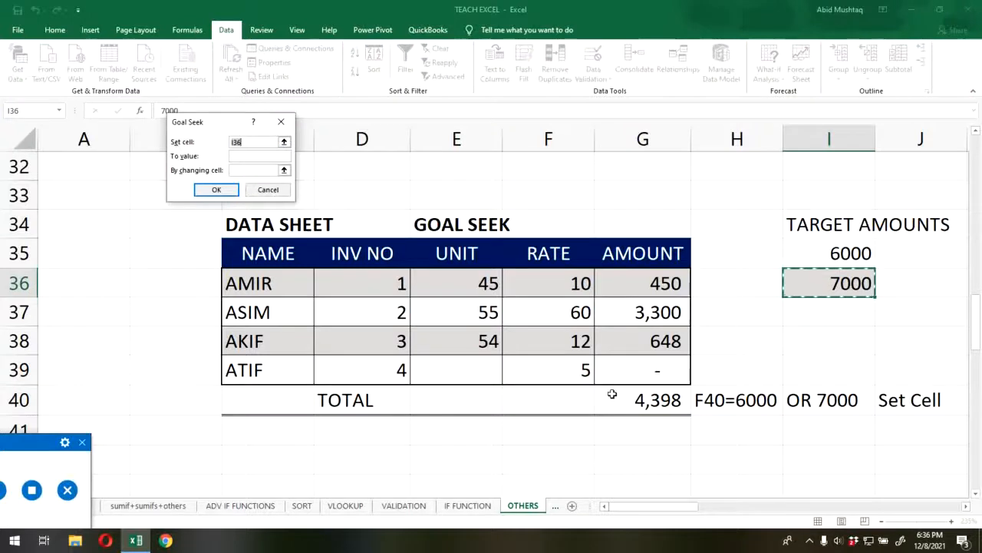
{"action": "left_click", "coordinate": [669, 399]}
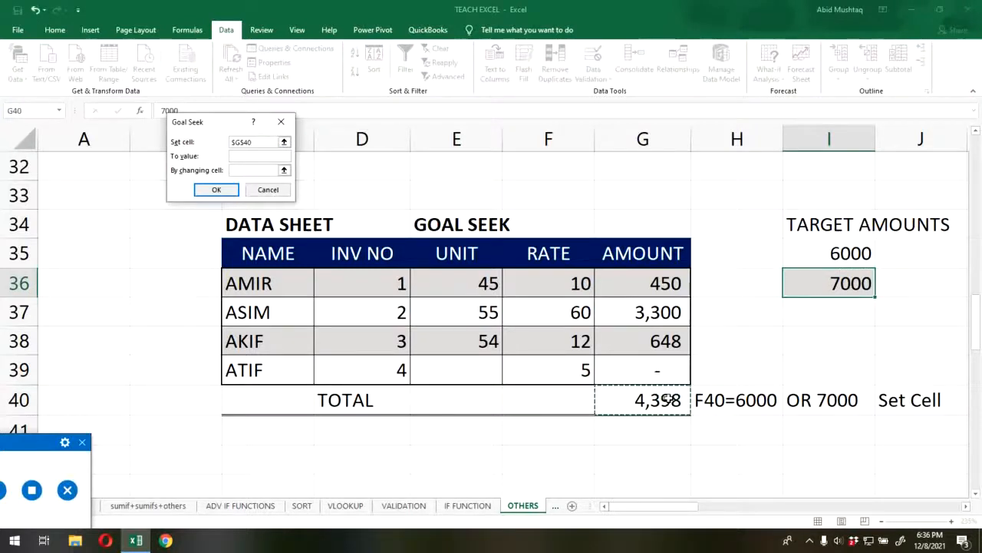
{"action": "left_click", "coordinate": [242, 157]}
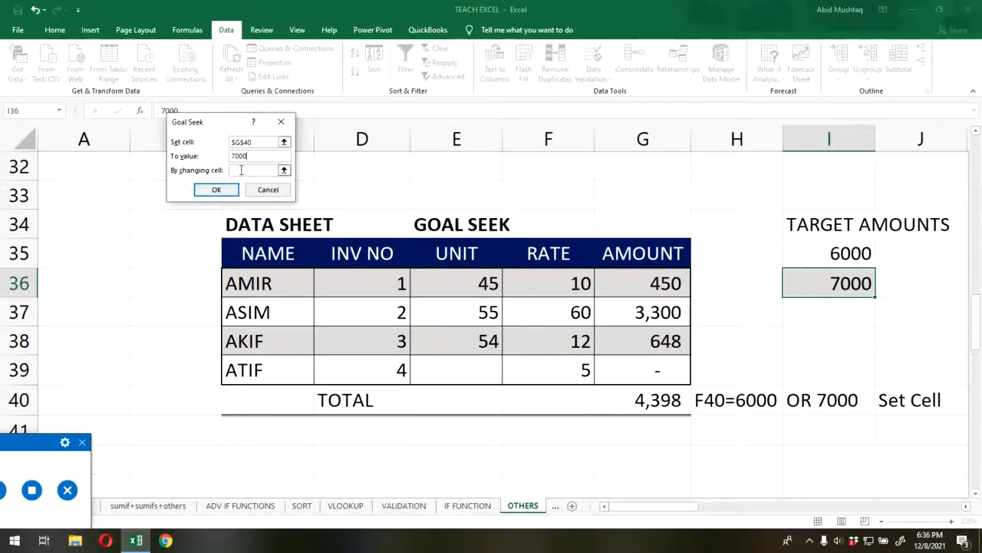
- Run the Goal Seek with the empty unit cell E39 as the changing cell, and keep its solution
{"action": "left_click", "coordinate": [284, 171]}
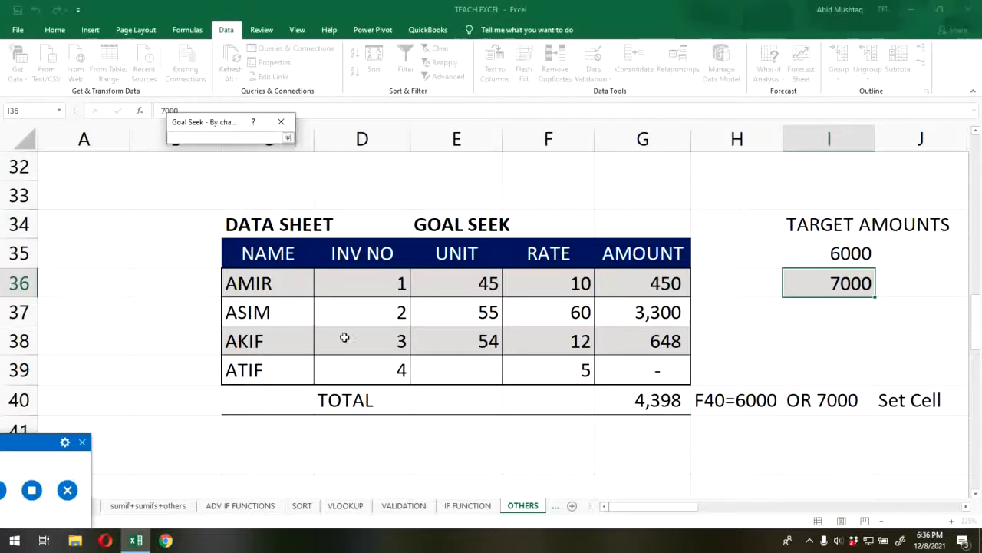
{"action": "left_click", "coordinate": [464, 369]}
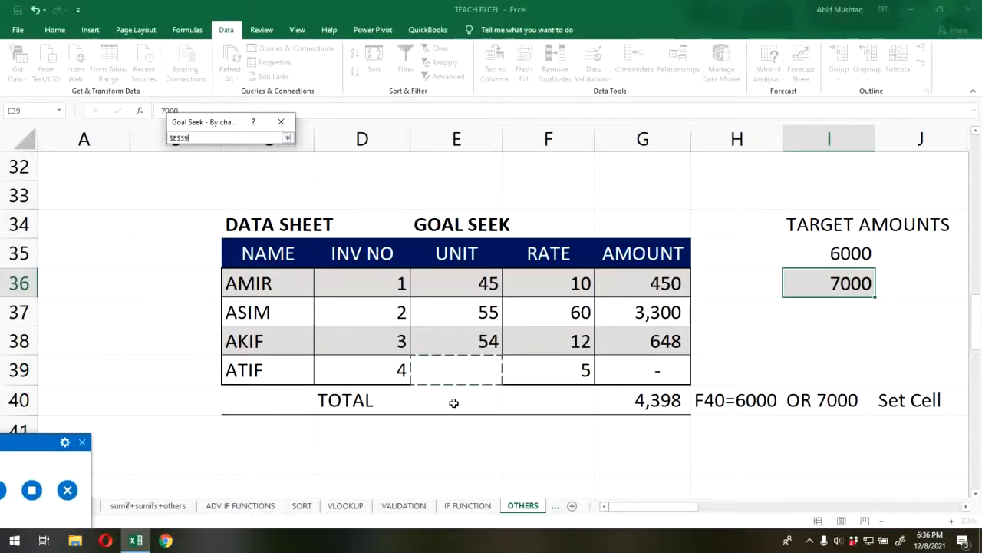
{"action": "left_click", "coordinate": [288, 139]}
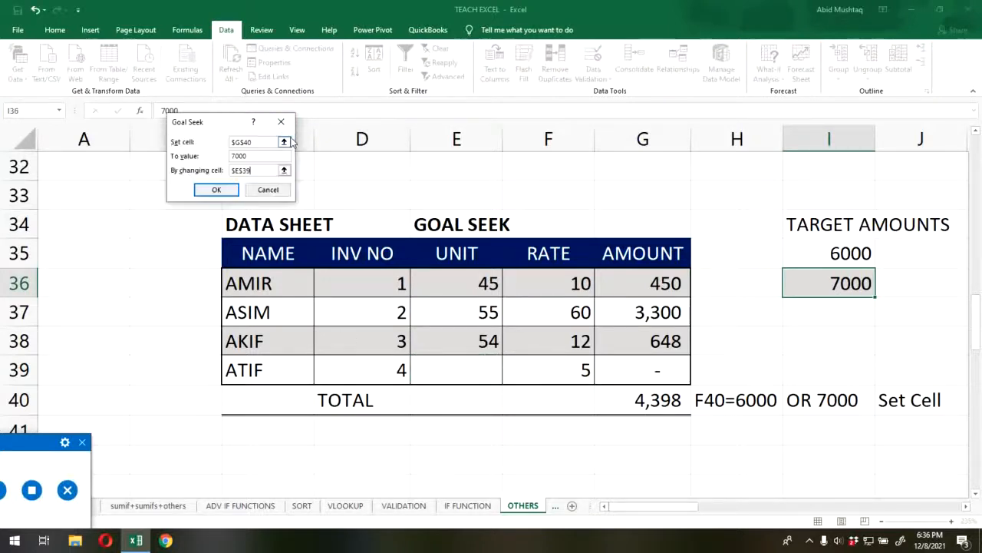
{"action": "left_click", "coordinate": [201, 191]}
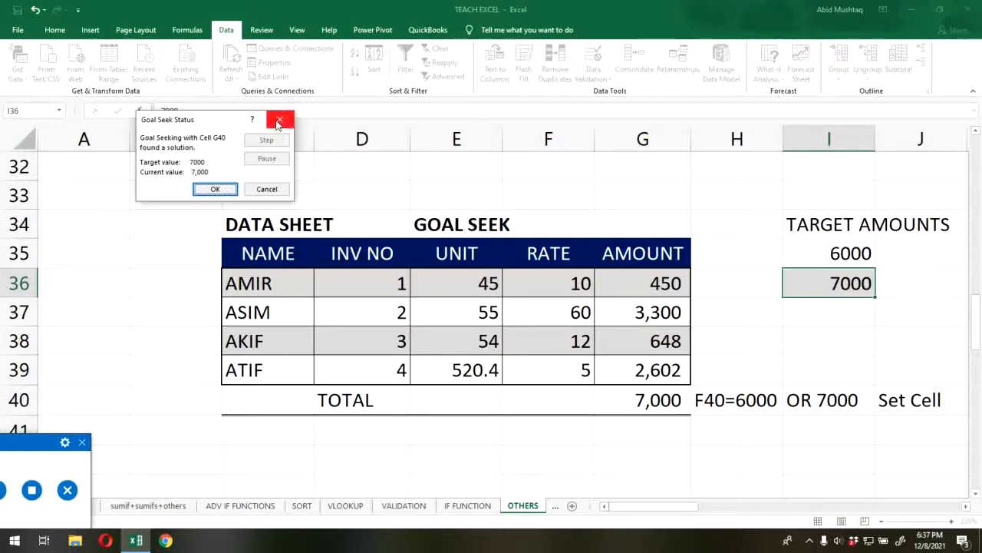
{"action": "left_click", "coordinate": [215, 188]}
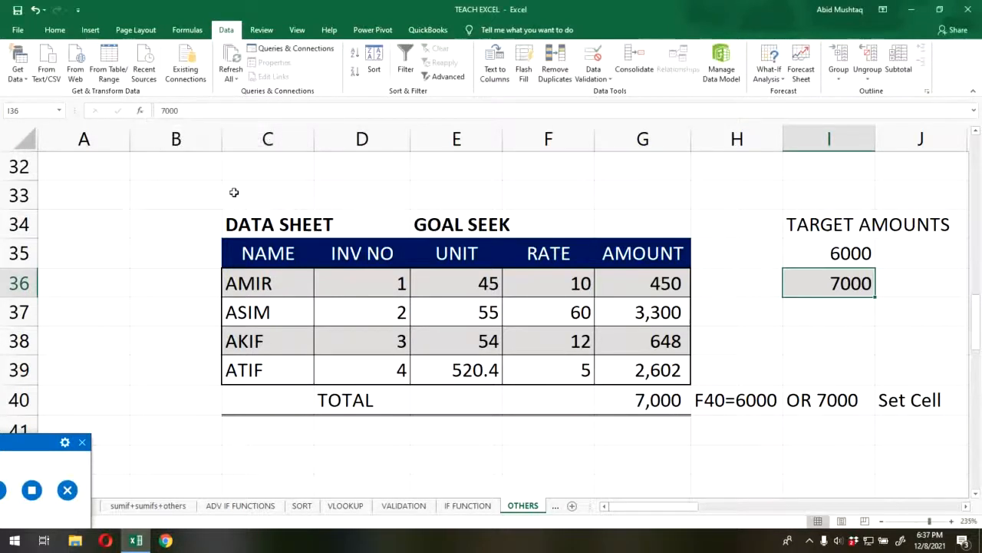